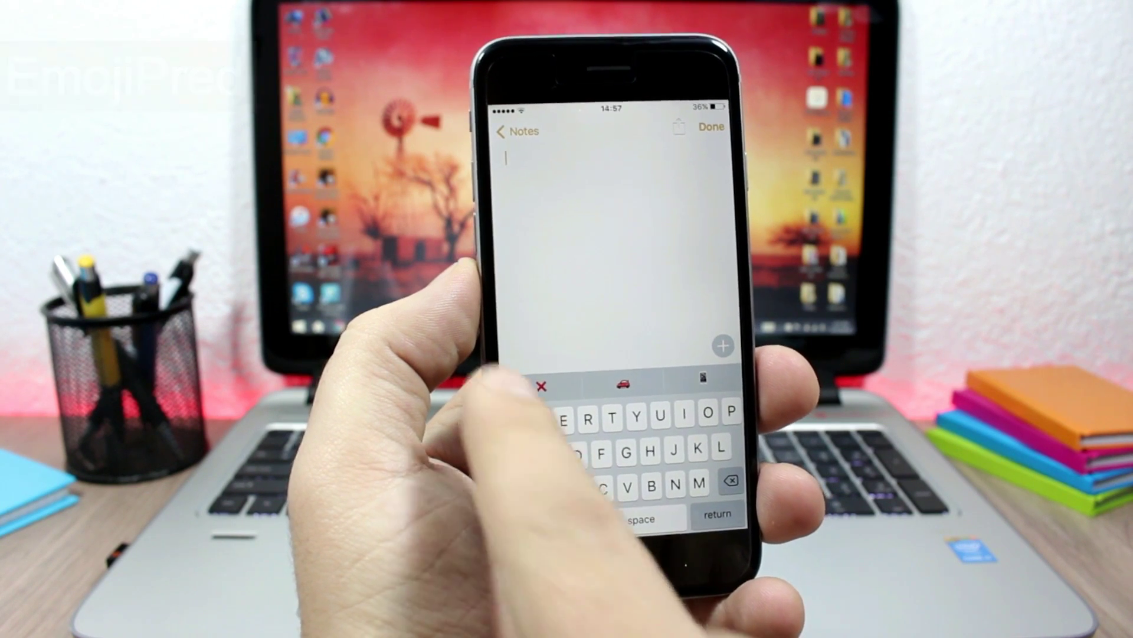
# - Insert the suggested cross, car and phone emoji from EmojiPred into the note
pyautogui.click(539, 387)
pyautogui.click(621, 383)
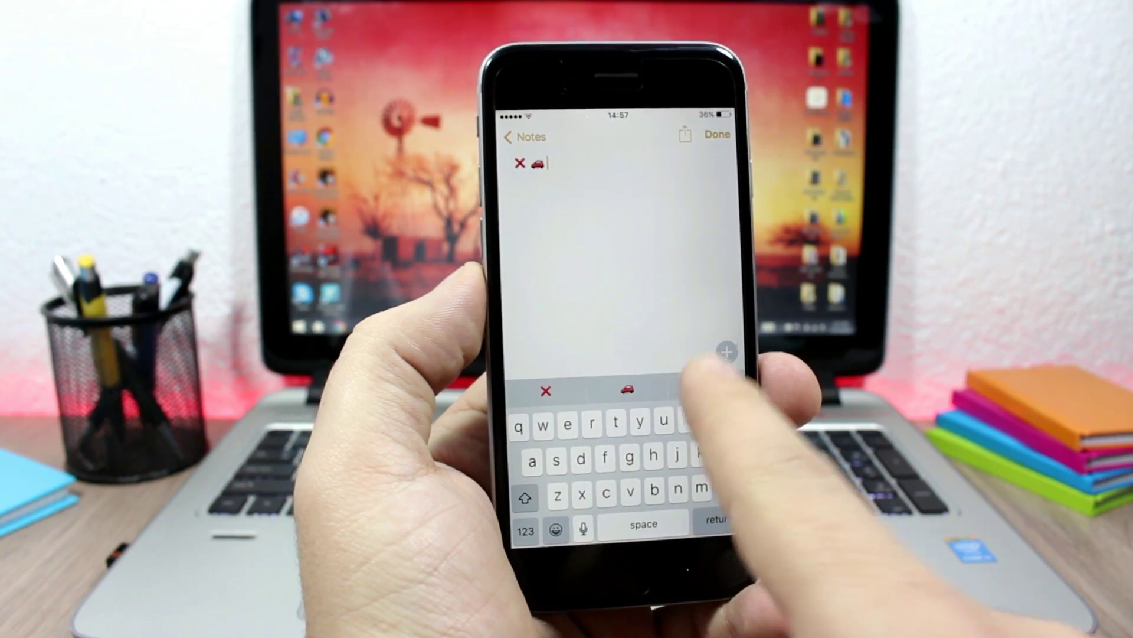
pyautogui.click(703, 382)
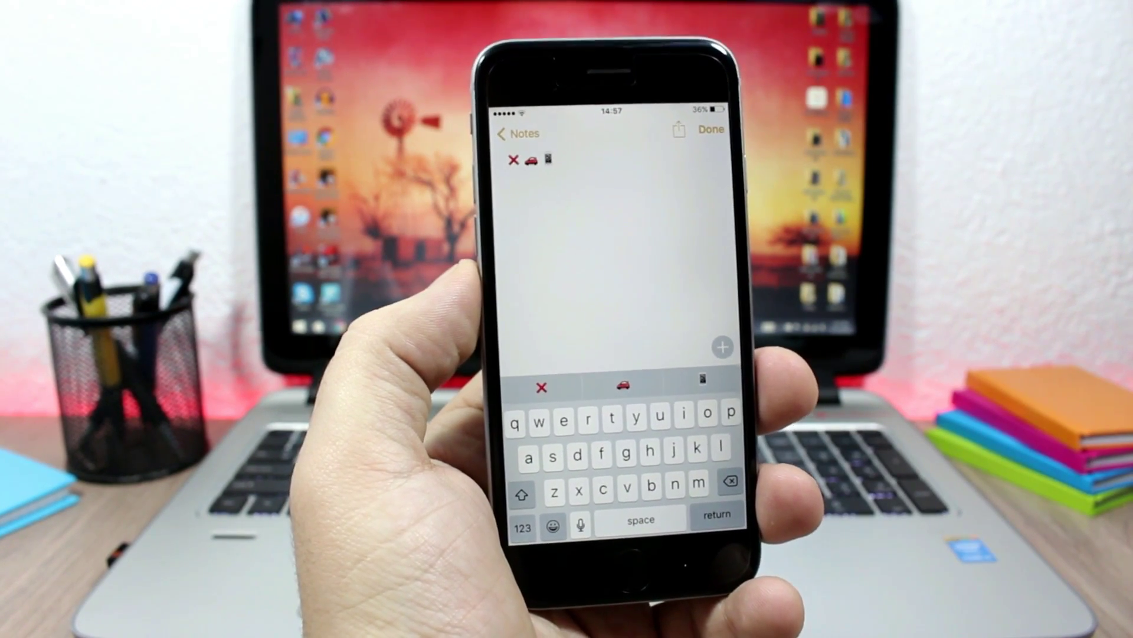